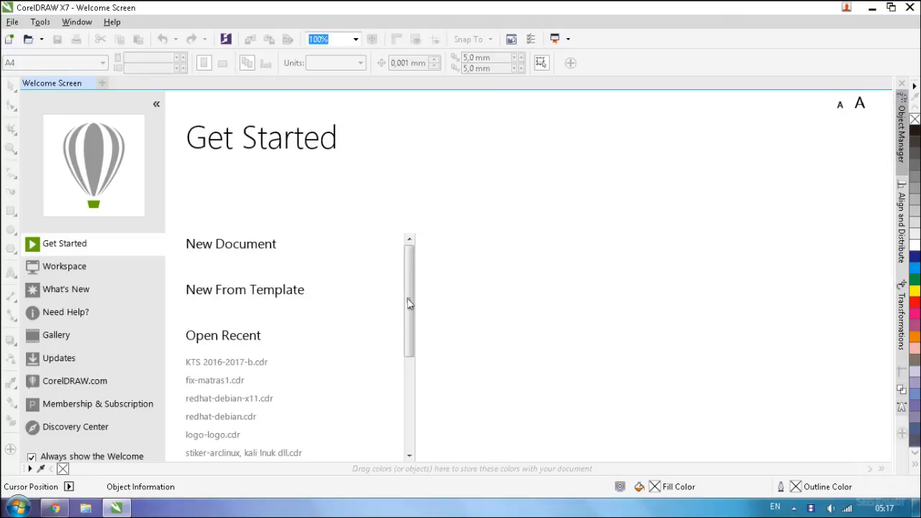
# Open the recently used file KTS 2016-2017-b.cdr.
pyautogui.moveTo(245, 367)
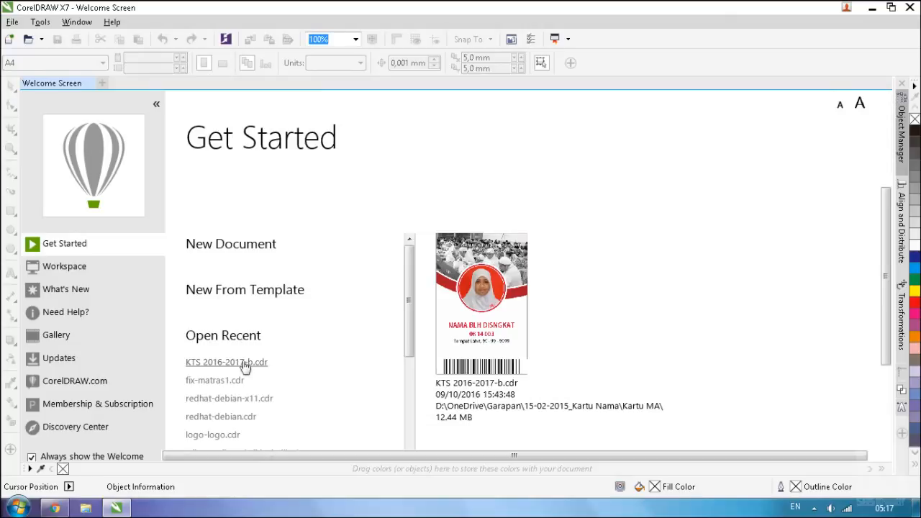
pyautogui.click(244, 363)
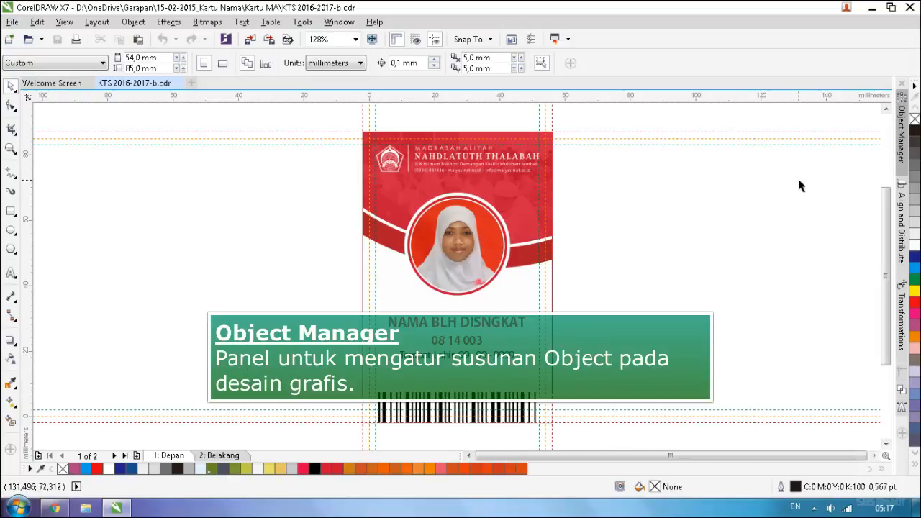
# Show the Object Manager docker, close it, and collapse the remaining docker area.
pyautogui.click(901, 134)
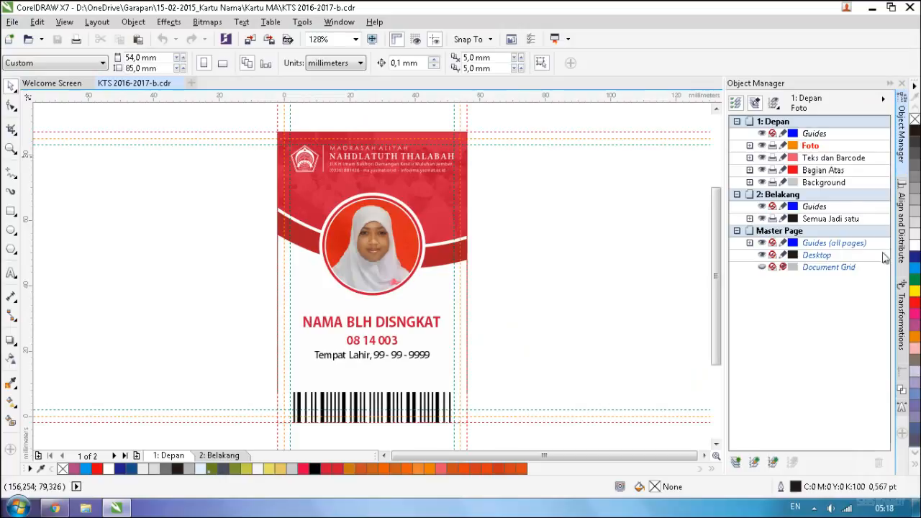
pyautogui.click(902, 171)
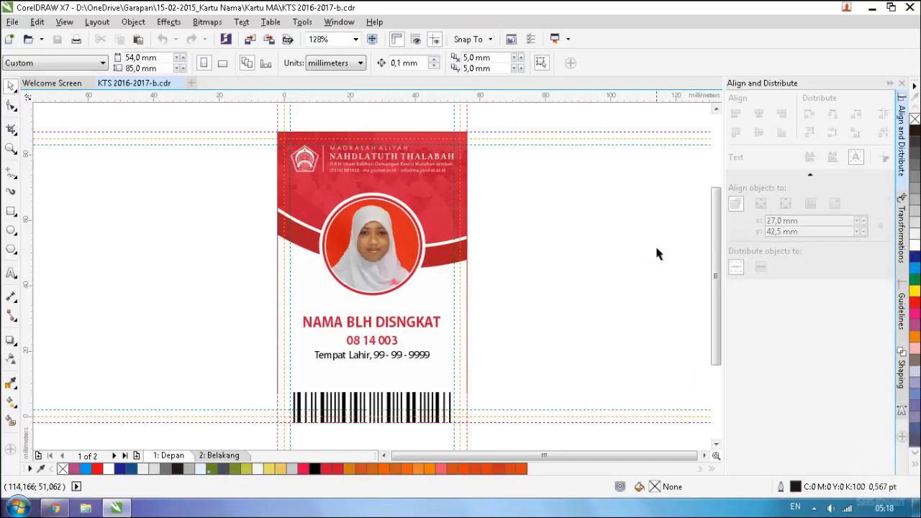
pyautogui.click(889, 84)
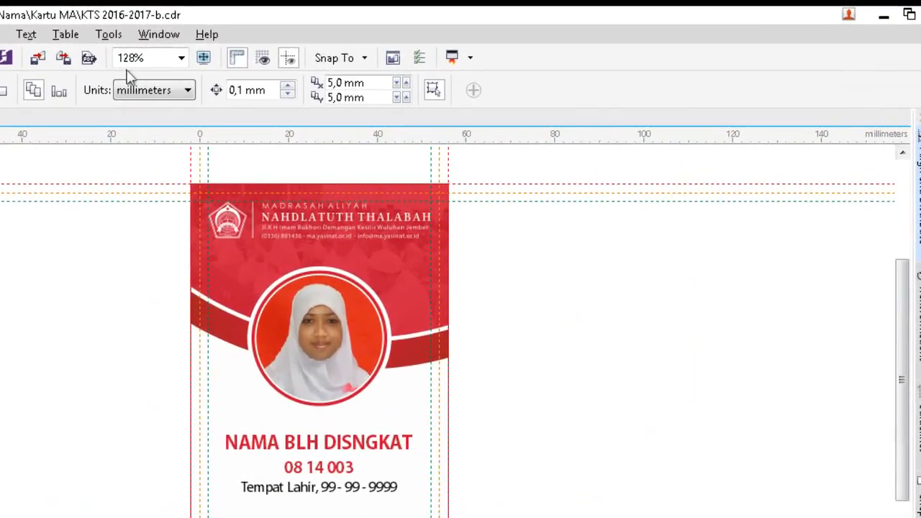
# Add the Object Manager docker back to the workspace.
pyautogui.click(153, 35)
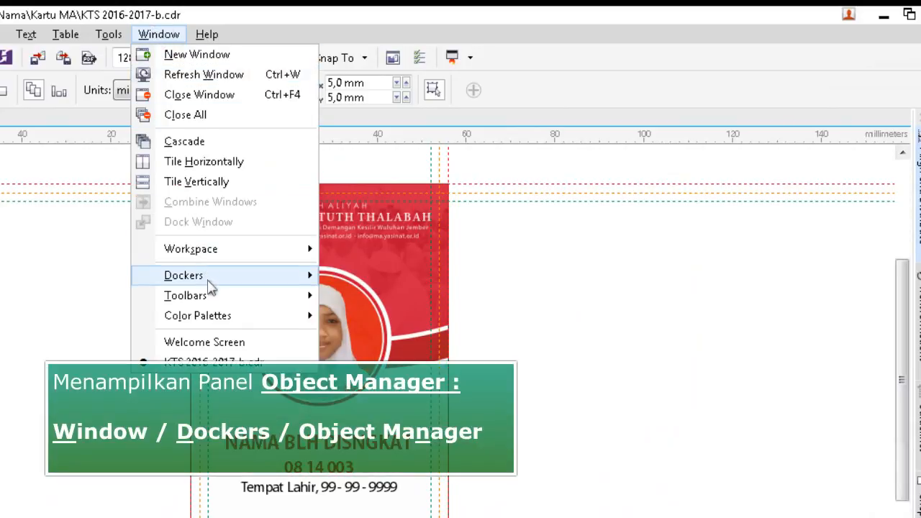
pyautogui.moveTo(209, 283)
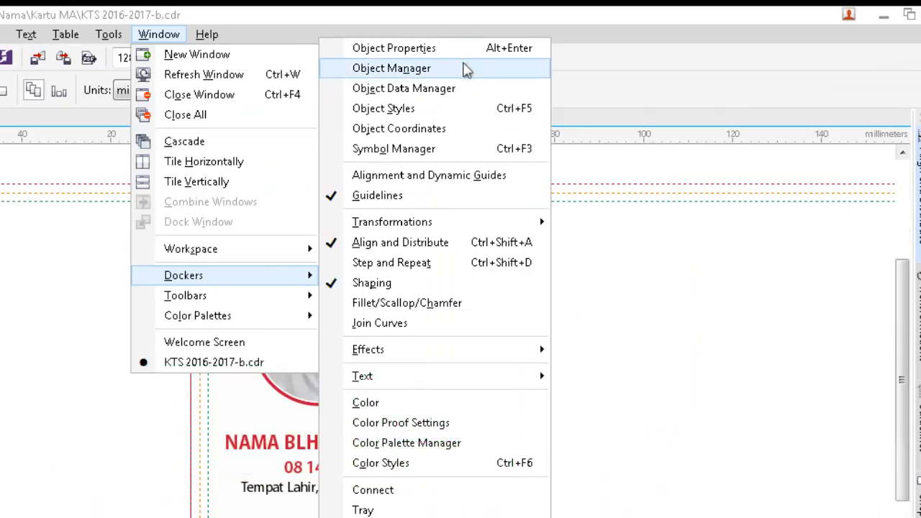
pyautogui.click(465, 68)
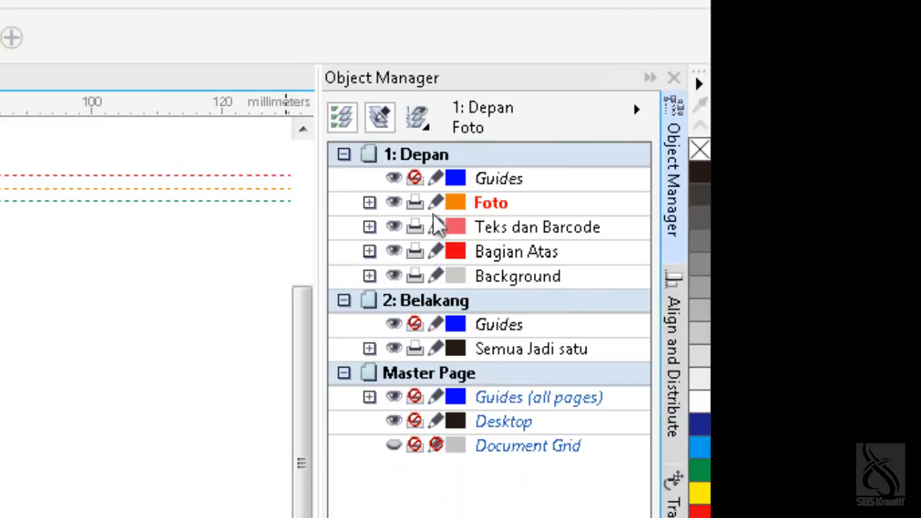
# Switch the layer manager view to current page, layers only, and return it to all pages, layers and objects.
pyautogui.click(415, 135)
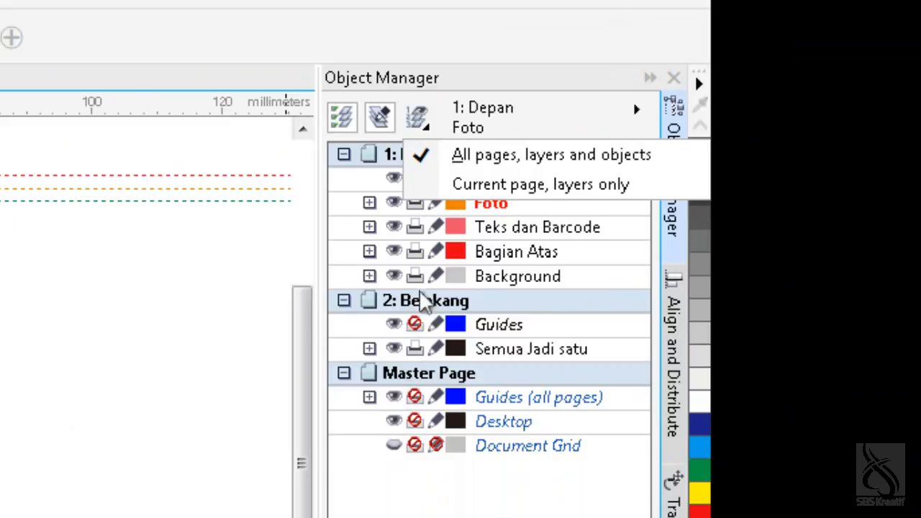
pyautogui.click(468, 185)
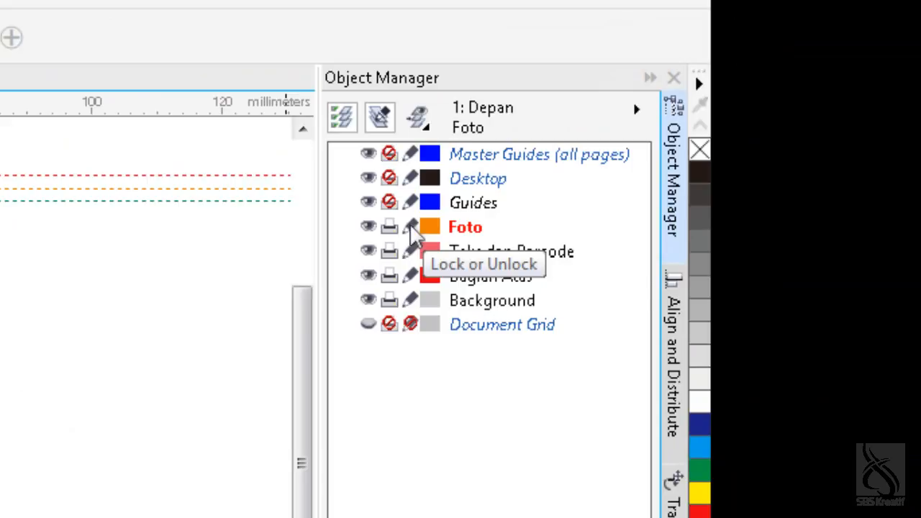
pyautogui.click(416, 118)
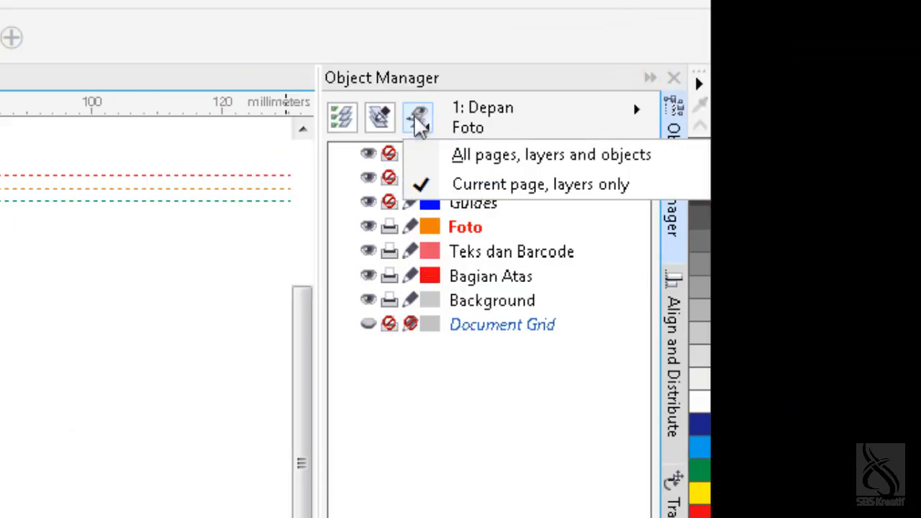
pyautogui.click(435, 158)
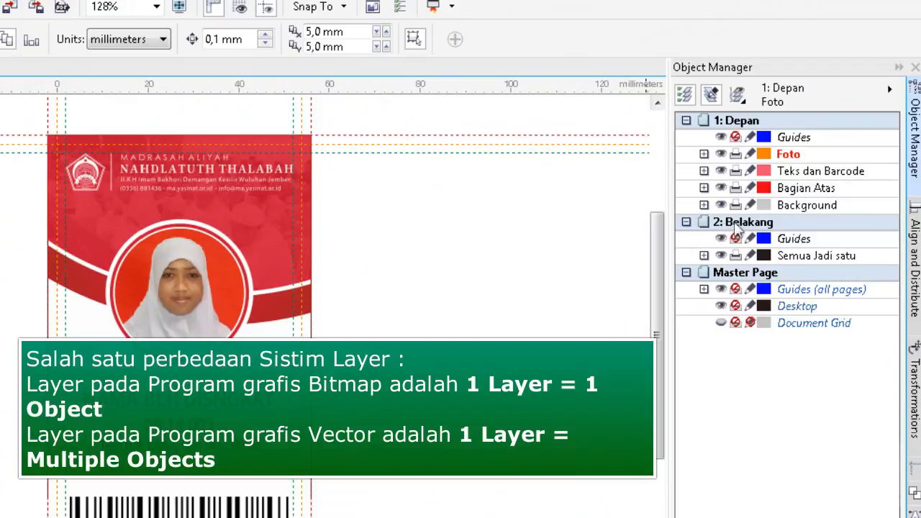
# Inspect the objects inside the Semua Jadi satu layer on page 2: Belakang, then collapse the layer.
pyautogui.click(704, 256)
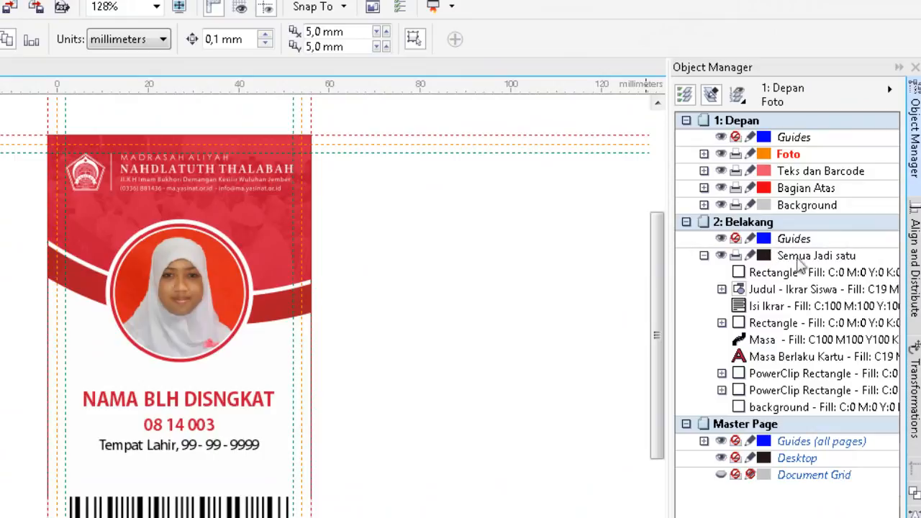
pyautogui.click(788, 259)
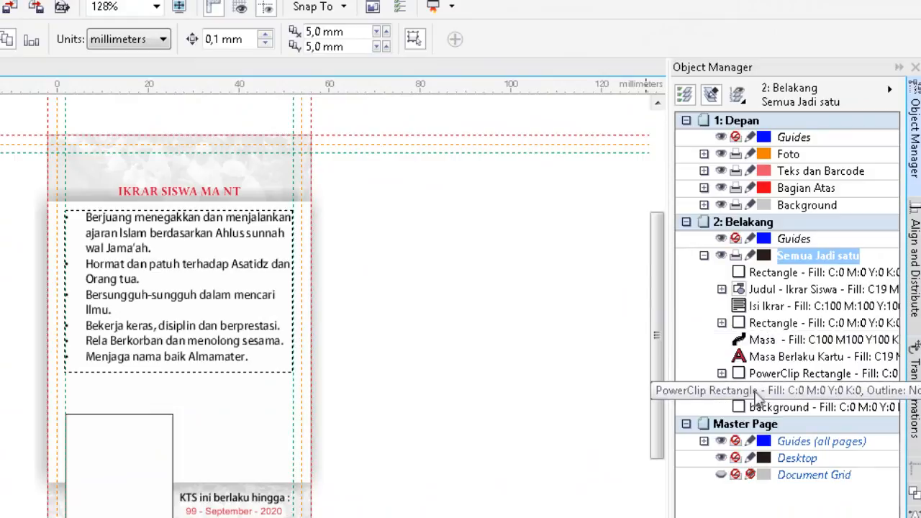
pyautogui.click(703, 256)
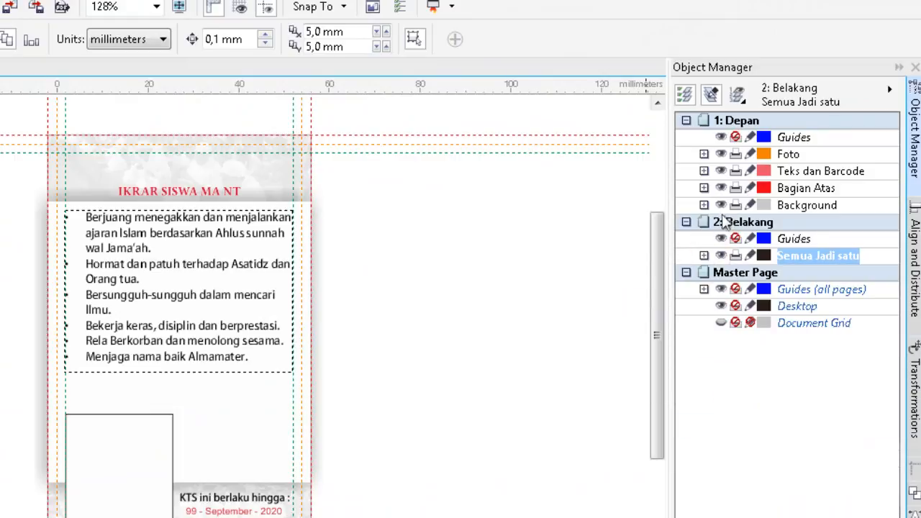
# Alternate between the front and back of the card by activating the Foto and Semua Jadi satu layers, ending on Foto.
pyautogui.click(780, 156)
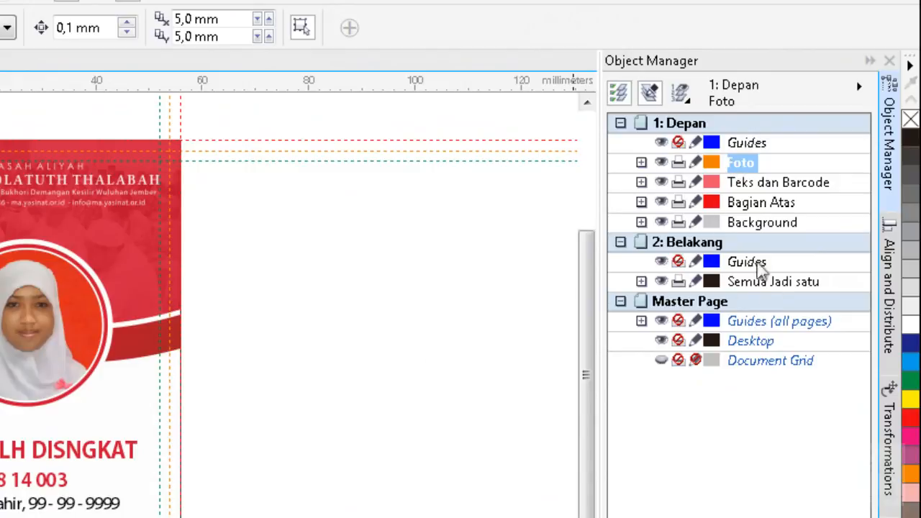
pyautogui.click(739, 288)
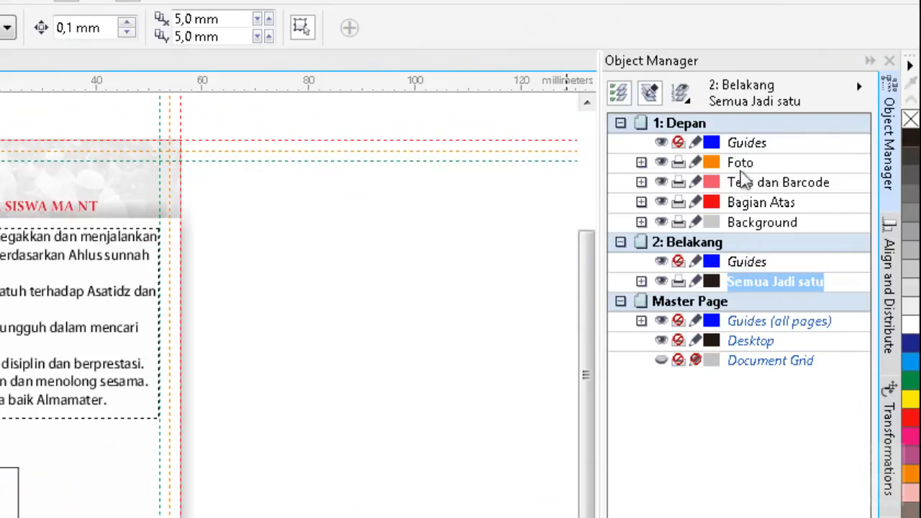
pyautogui.click(741, 163)
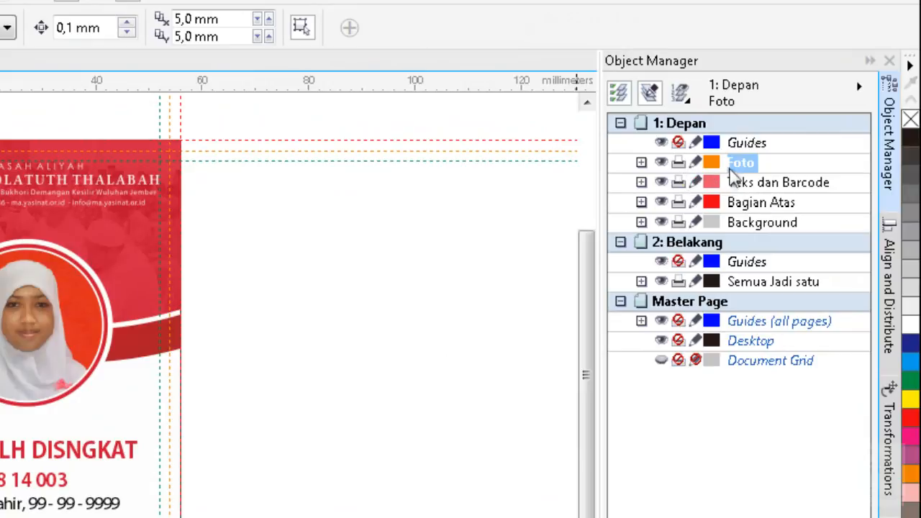
# Examine the objects inside the Foto, Teks dan Barcode and Bagian Atas layers, and collapse Foto and Teks dan Barcode.
pyautogui.click(641, 163)
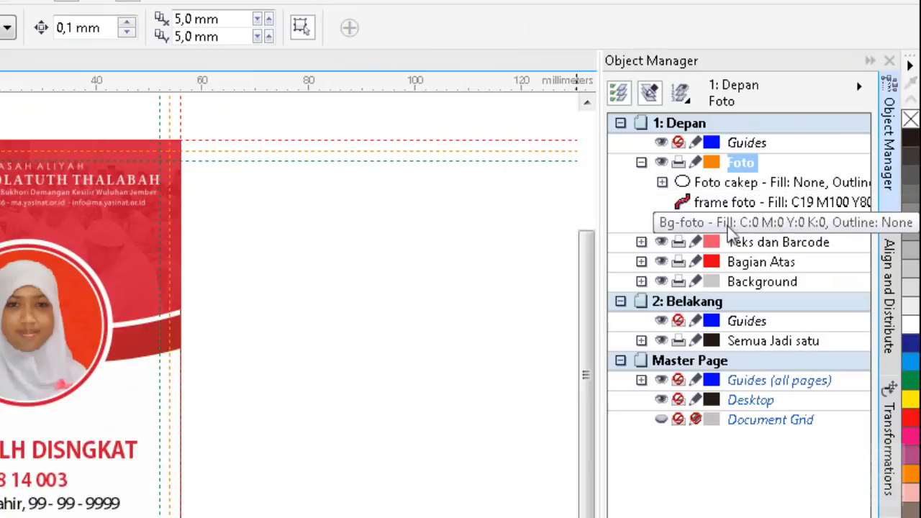
pyautogui.click(641, 242)
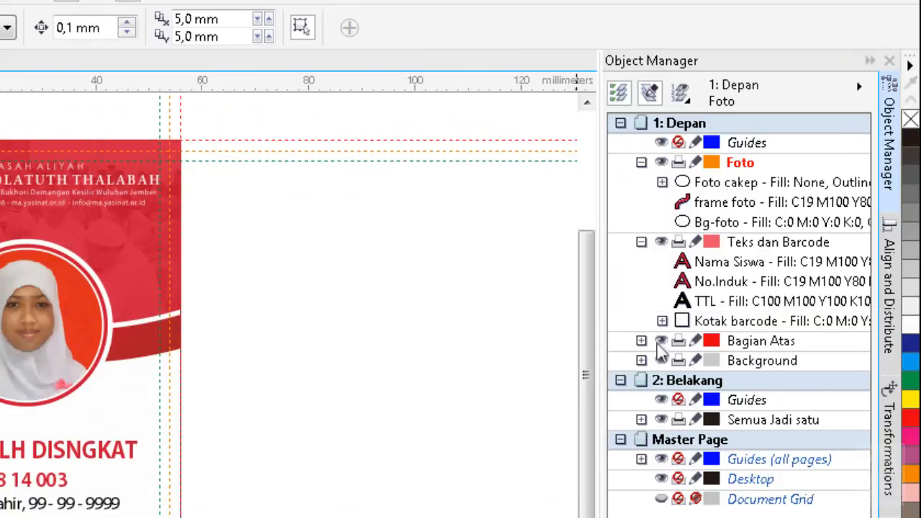
pyautogui.click(641, 341)
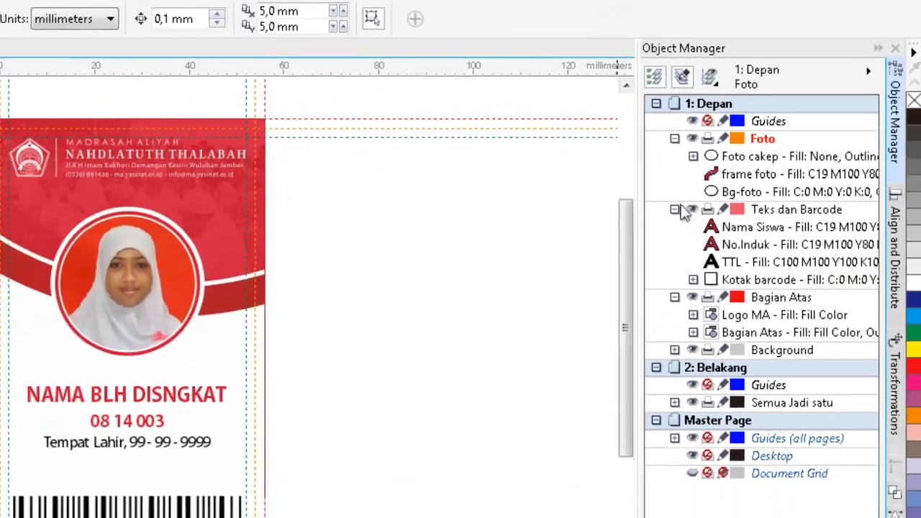
pyautogui.click(641, 242)
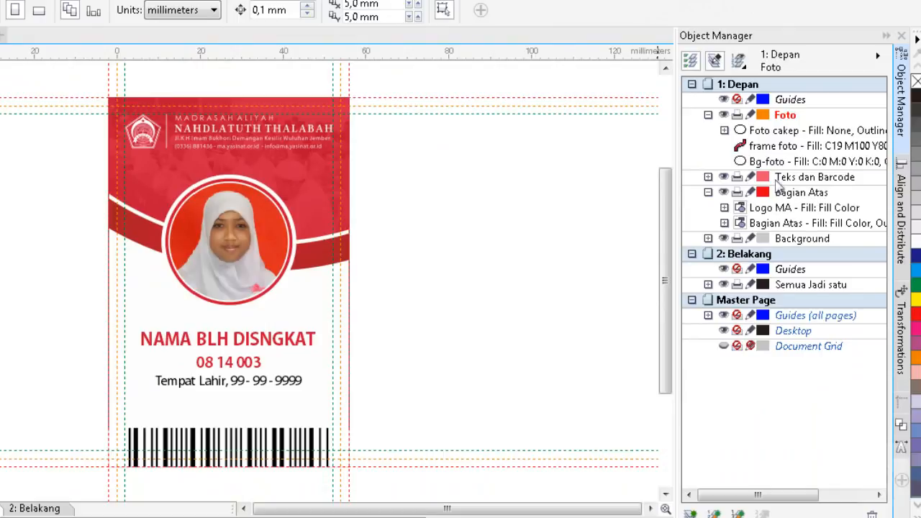
pyautogui.click(708, 116)
pyautogui.click(708, 115)
pyautogui.click(708, 116)
# Move the Foto layer below Bagian Atas, directly above the Background layer.
pyautogui.click(784, 116)
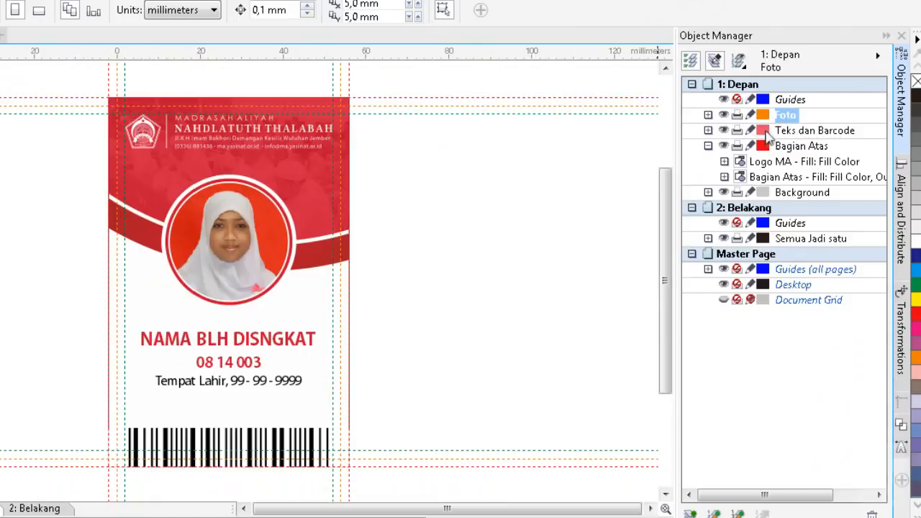
pyautogui.click(803, 134)
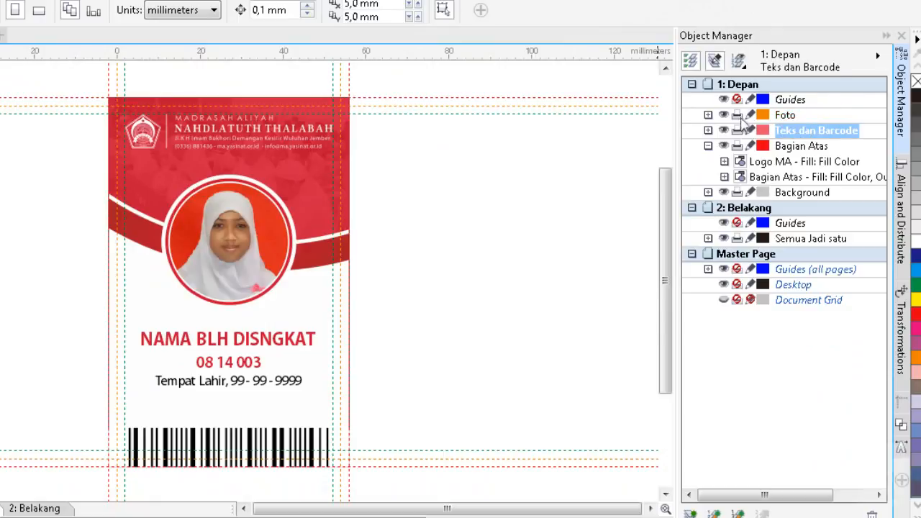
pyautogui.click(784, 115)
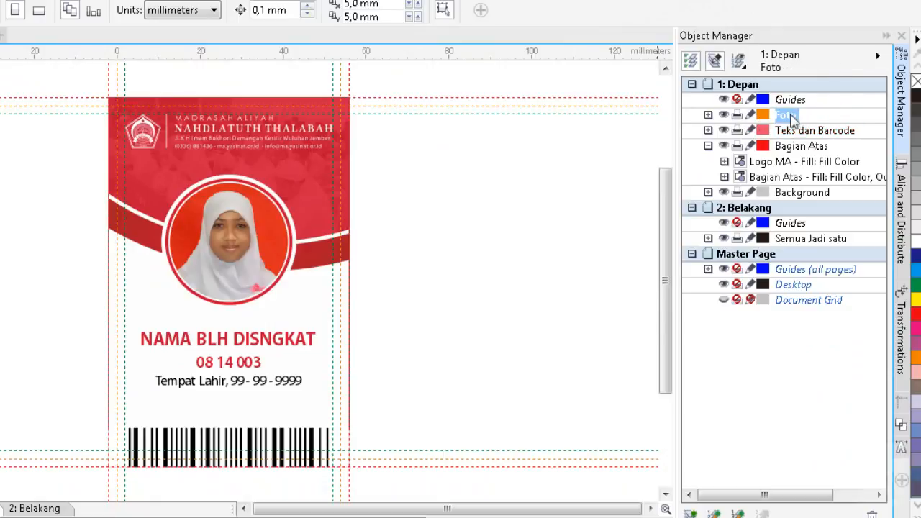
pyautogui.moveTo(791, 117); pyautogui.dragTo(789, 192)
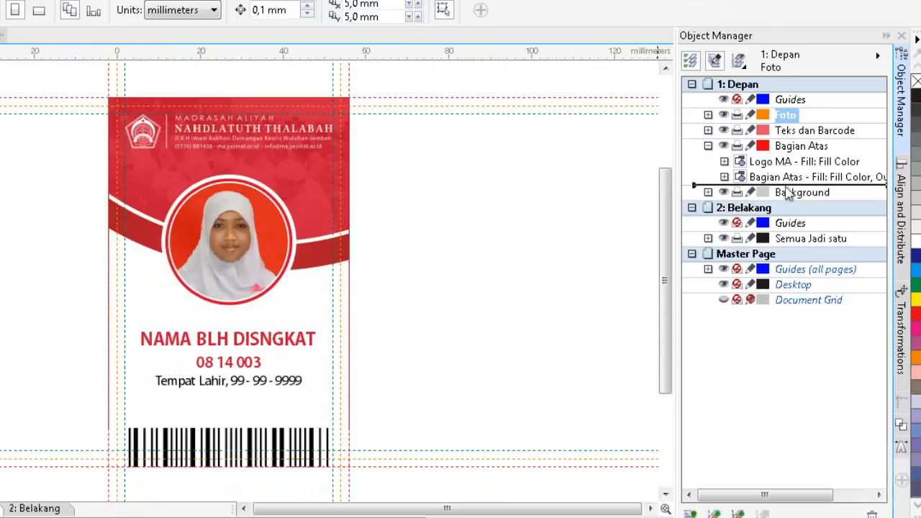
pyautogui.moveTo(789, 193); pyautogui.dragTo(788, 192)
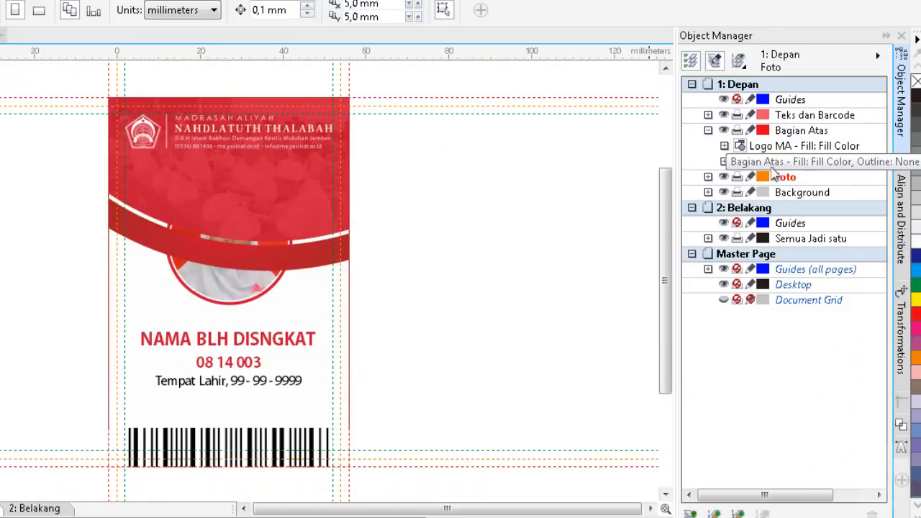
# Move the Teks dan Barcode layer below Foto, directly above the Background layer.
pyautogui.click(801, 116)
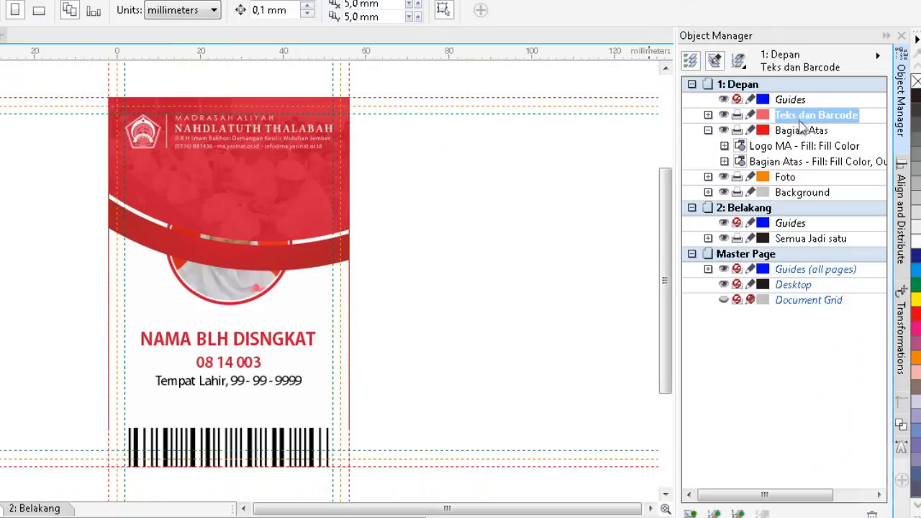
pyautogui.moveTo(801, 124); pyautogui.dragTo(801, 186)
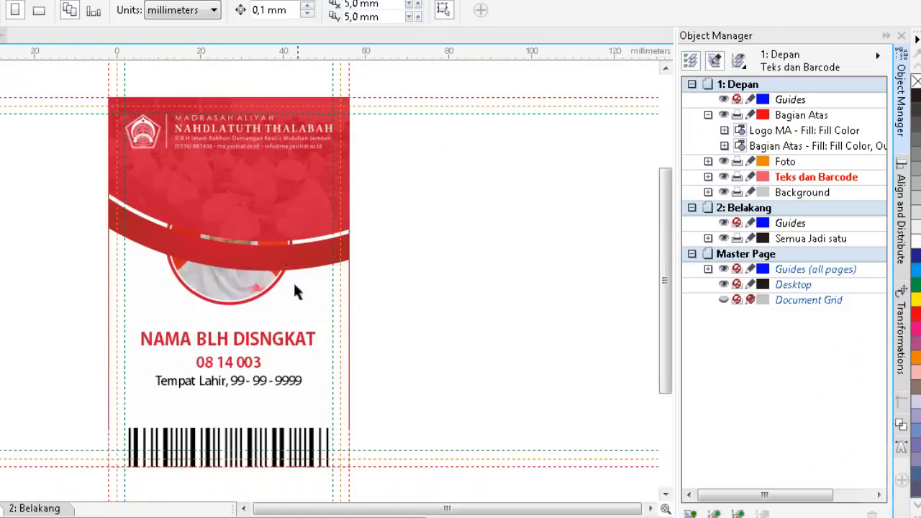
# Move the Foto layer above Bagian Atas, directly beneath the Guides layer of page 1: Depan.
pyautogui.doubleClick(788, 161)
pyautogui.moveTo(796, 168); pyautogui.dragTo(800, 114)
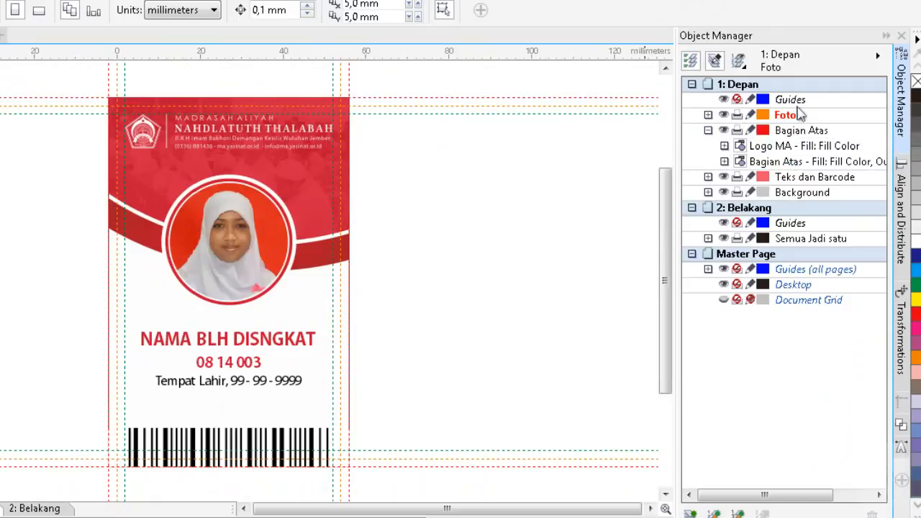
pyautogui.click(489, 260)
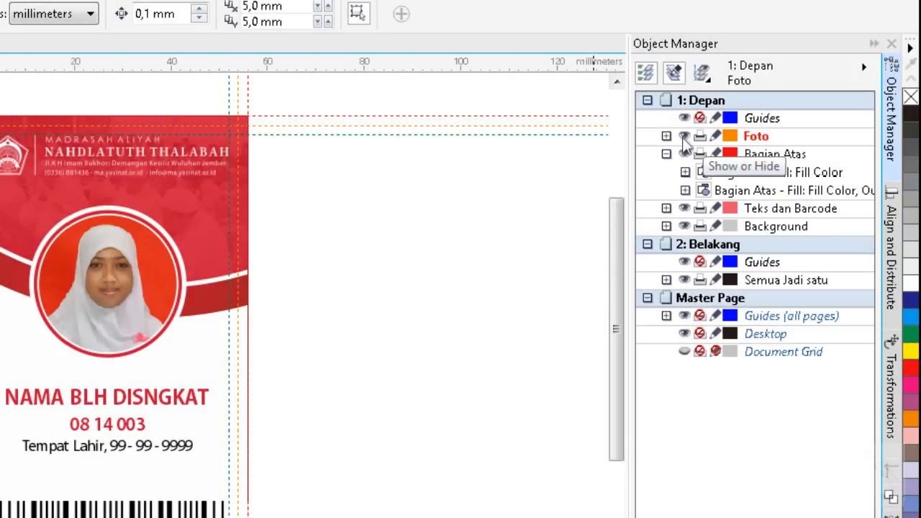
# Hide the Foto layer and show it again.
pyautogui.click(684, 136)
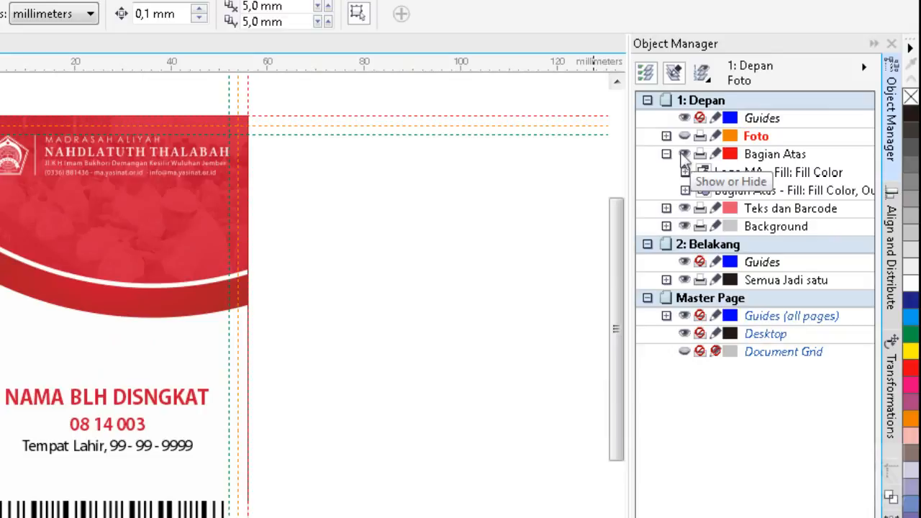
pyautogui.click(684, 136)
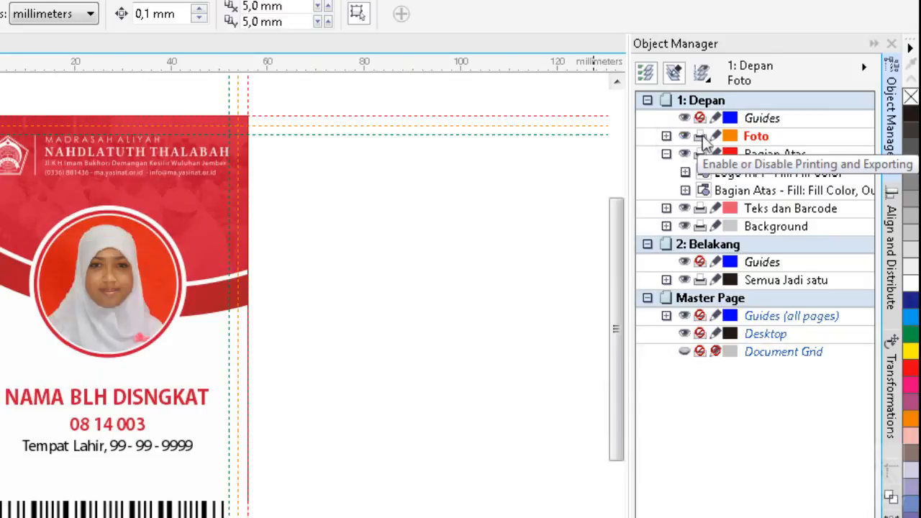
# Disable printing and exporting for the Foto layer and lock it.
pyautogui.click(700, 136)
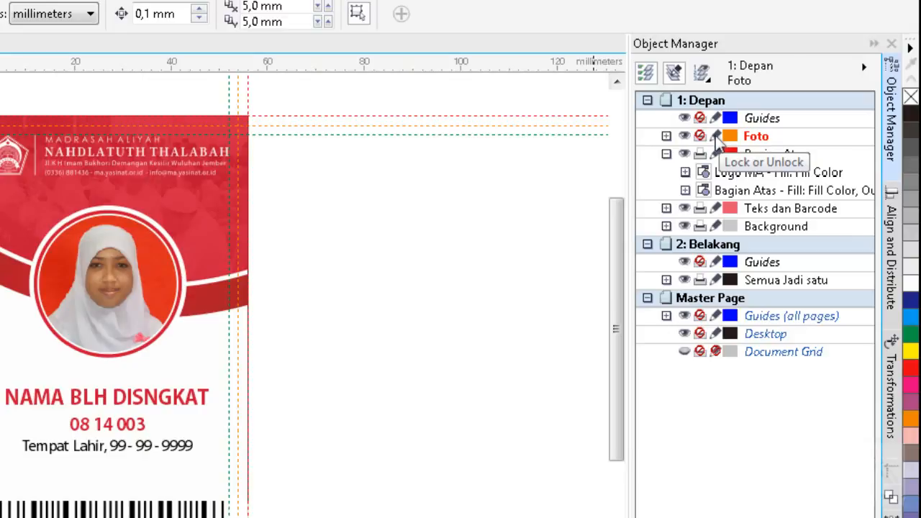
pyautogui.click(716, 137)
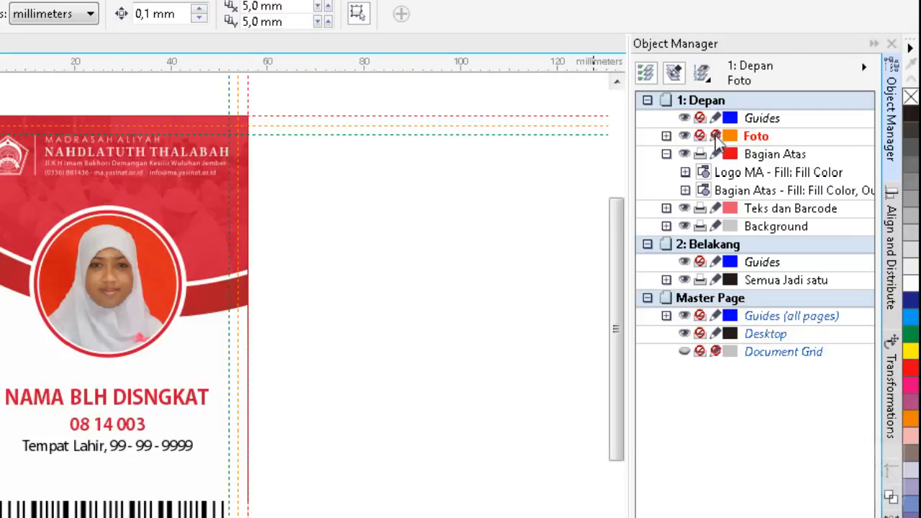
# Test the Foto layer's lock by trying to select the student photo on the card, and unlock the layer.
pyautogui.click(102, 286)
pyautogui.click(104, 286)
pyautogui.click(138, 322)
pyautogui.click(143, 344)
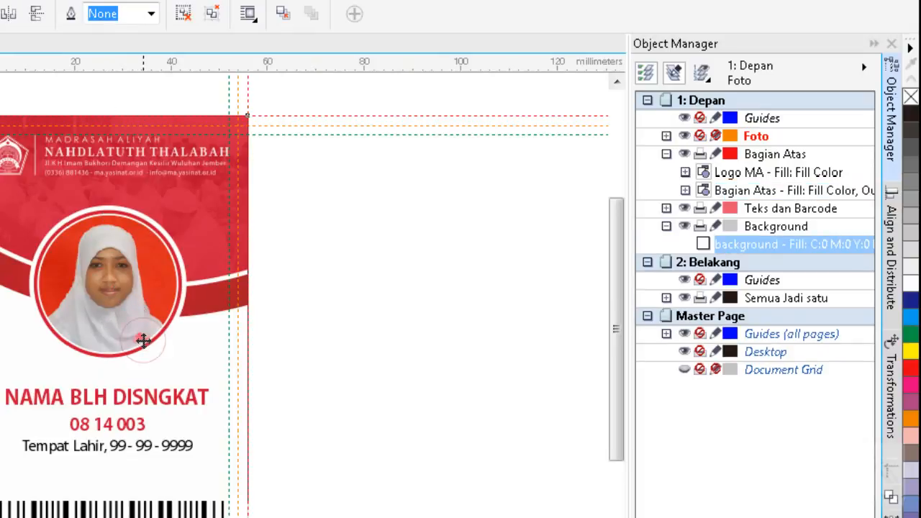
pyautogui.click(140, 349)
pyautogui.click(115, 249)
pyautogui.click(114, 247)
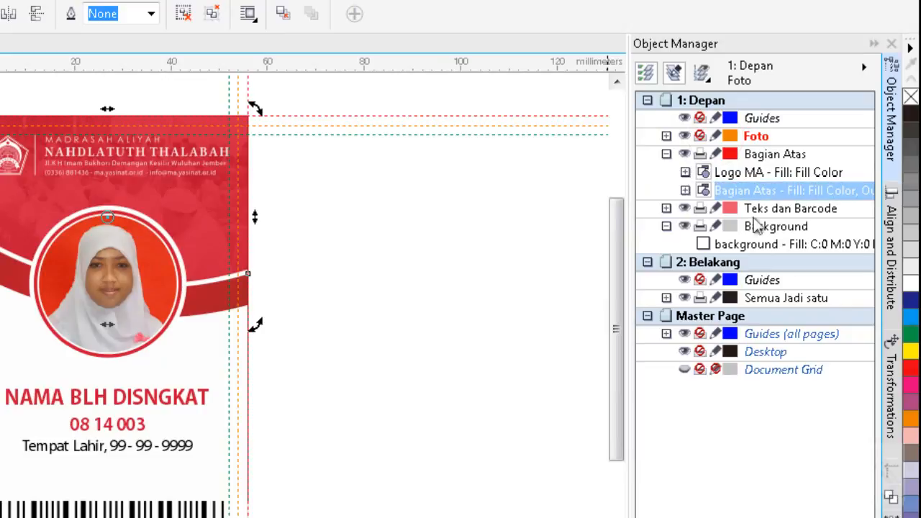
# Lock the Bagian Atas layer and test the lock by trying to select and move the red header artwork on the card.
pyautogui.click(764, 156)
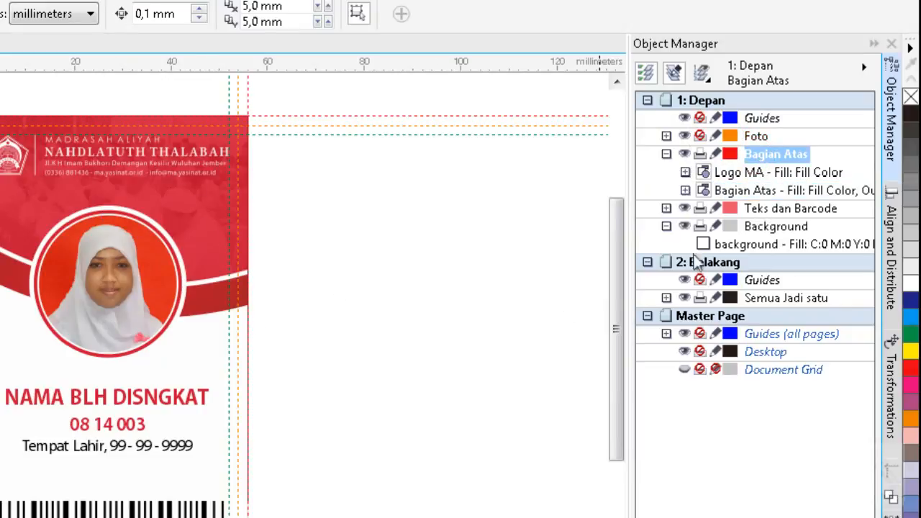
pyautogui.click(715, 154)
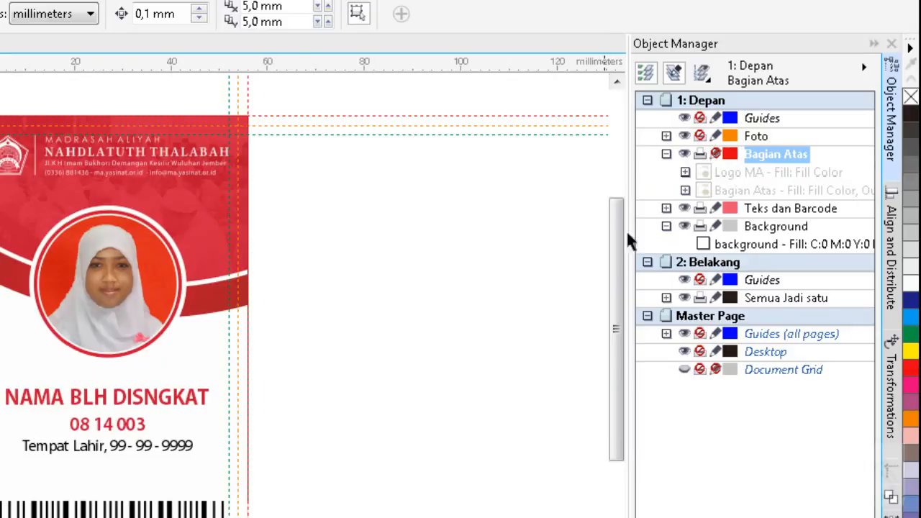
pyautogui.click(192, 203)
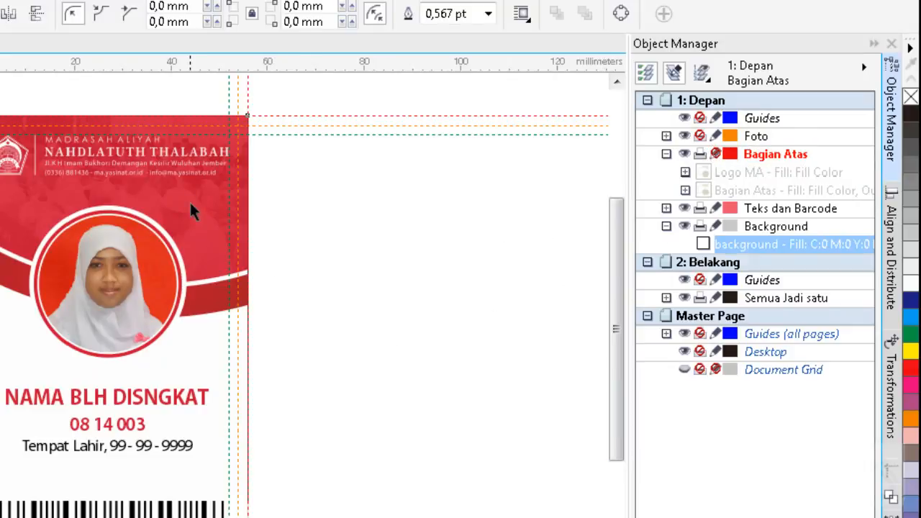
pyautogui.click(130, 152)
pyautogui.click(132, 152)
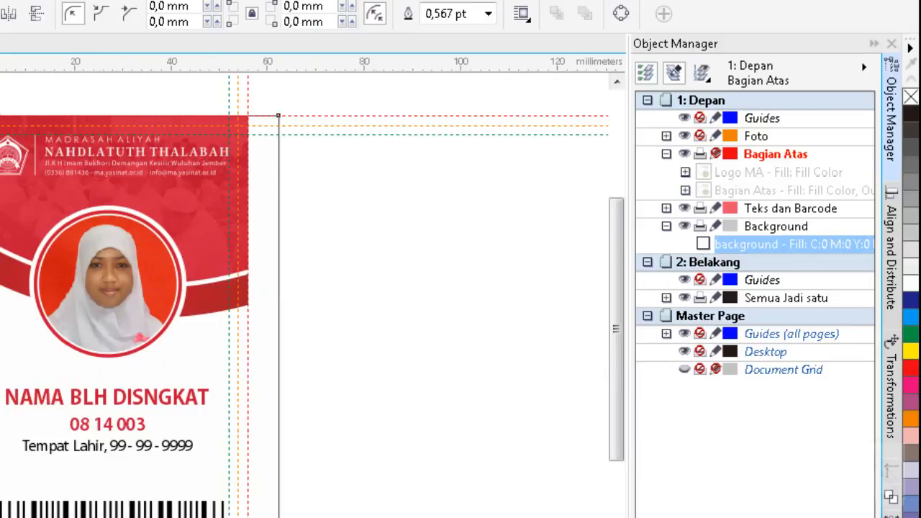
pyautogui.click(319, 273)
# Lock the Background layer and test the lock by trying to select objects in the card's white area around the name text.
pyautogui.click(749, 247)
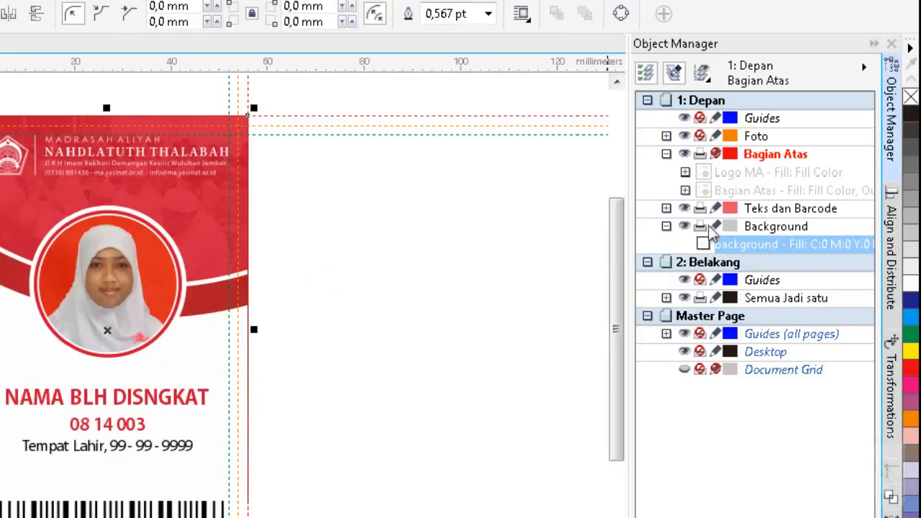
pyautogui.click(715, 226)
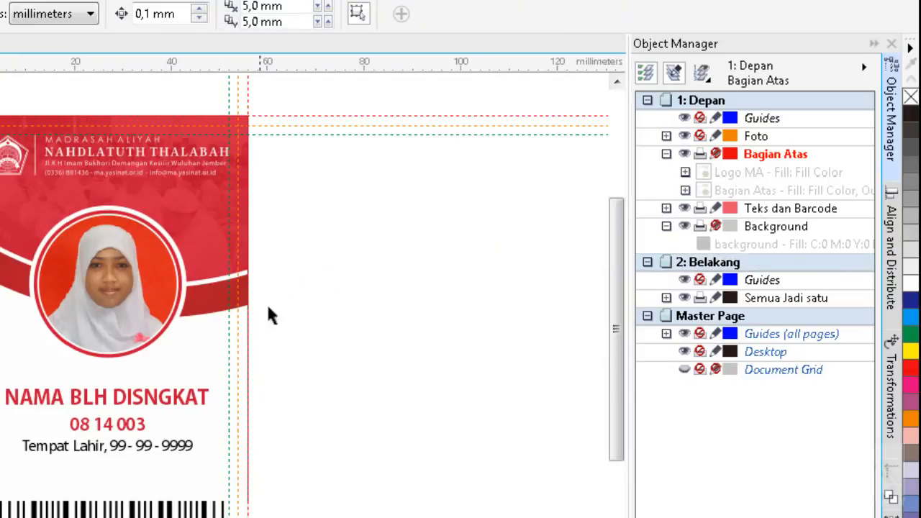
pyautogui.click(205, 400)
pyautogui.click(245, 360)
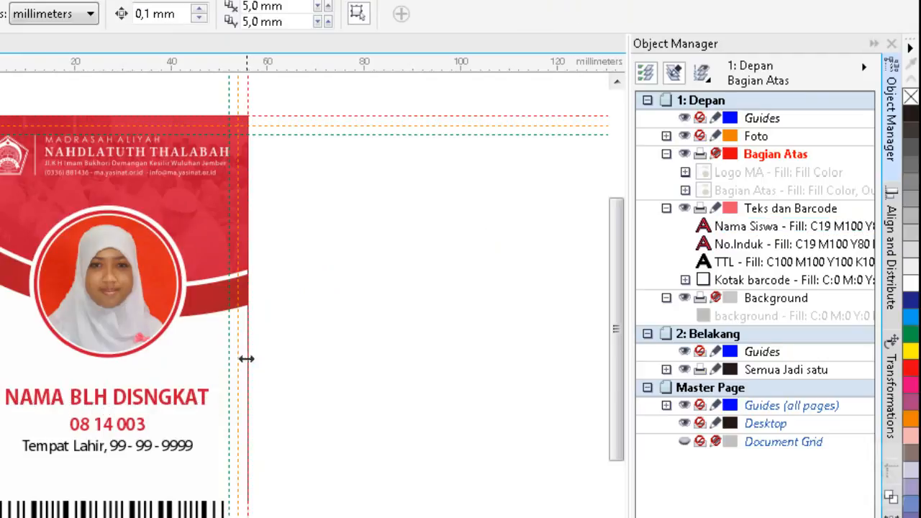